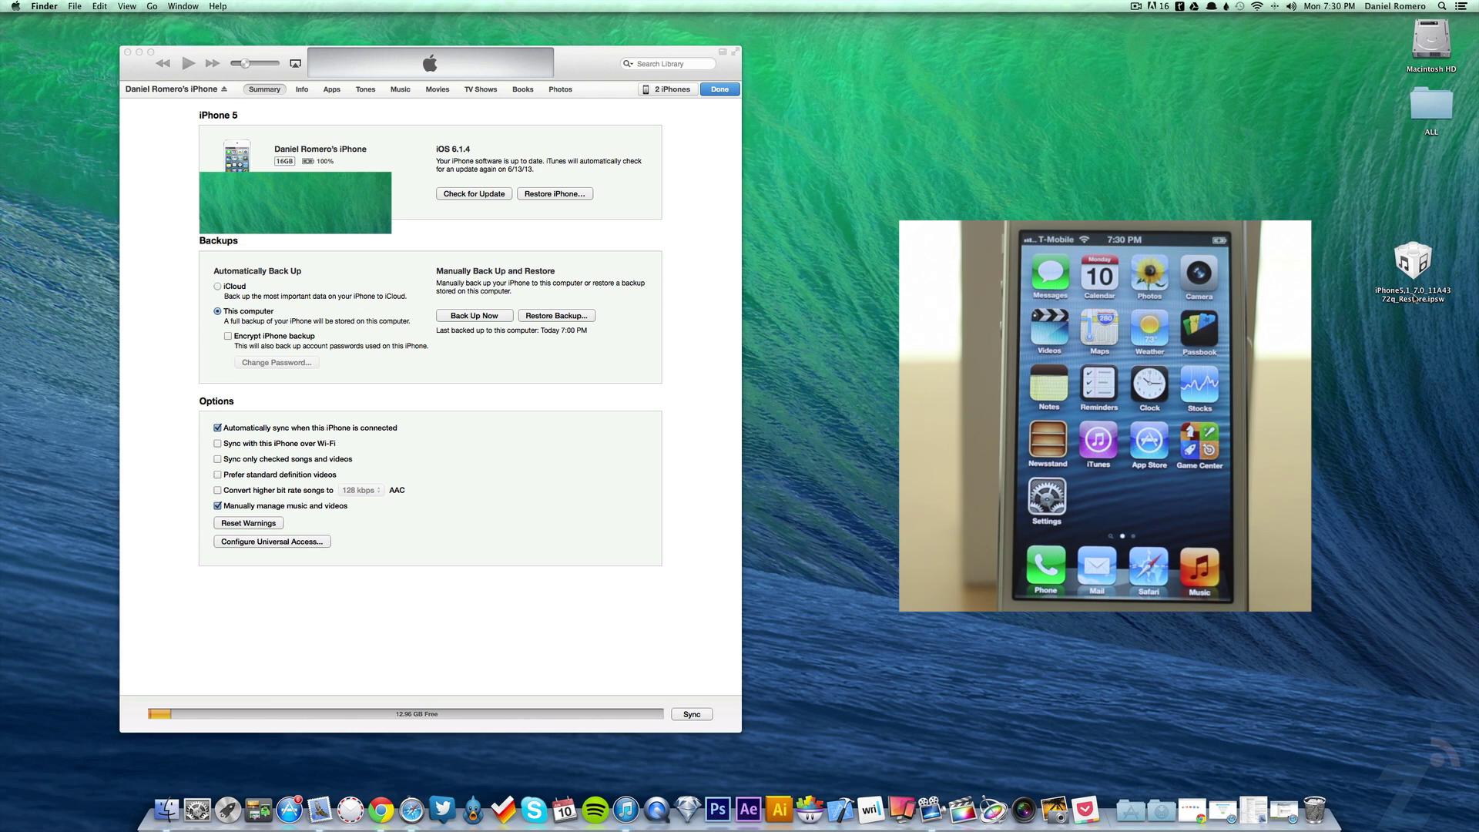
Update the iPhone to iOS 7.0 using the downloaded .ipsw firmware file.
drag(1412, 298, 1318, 298)
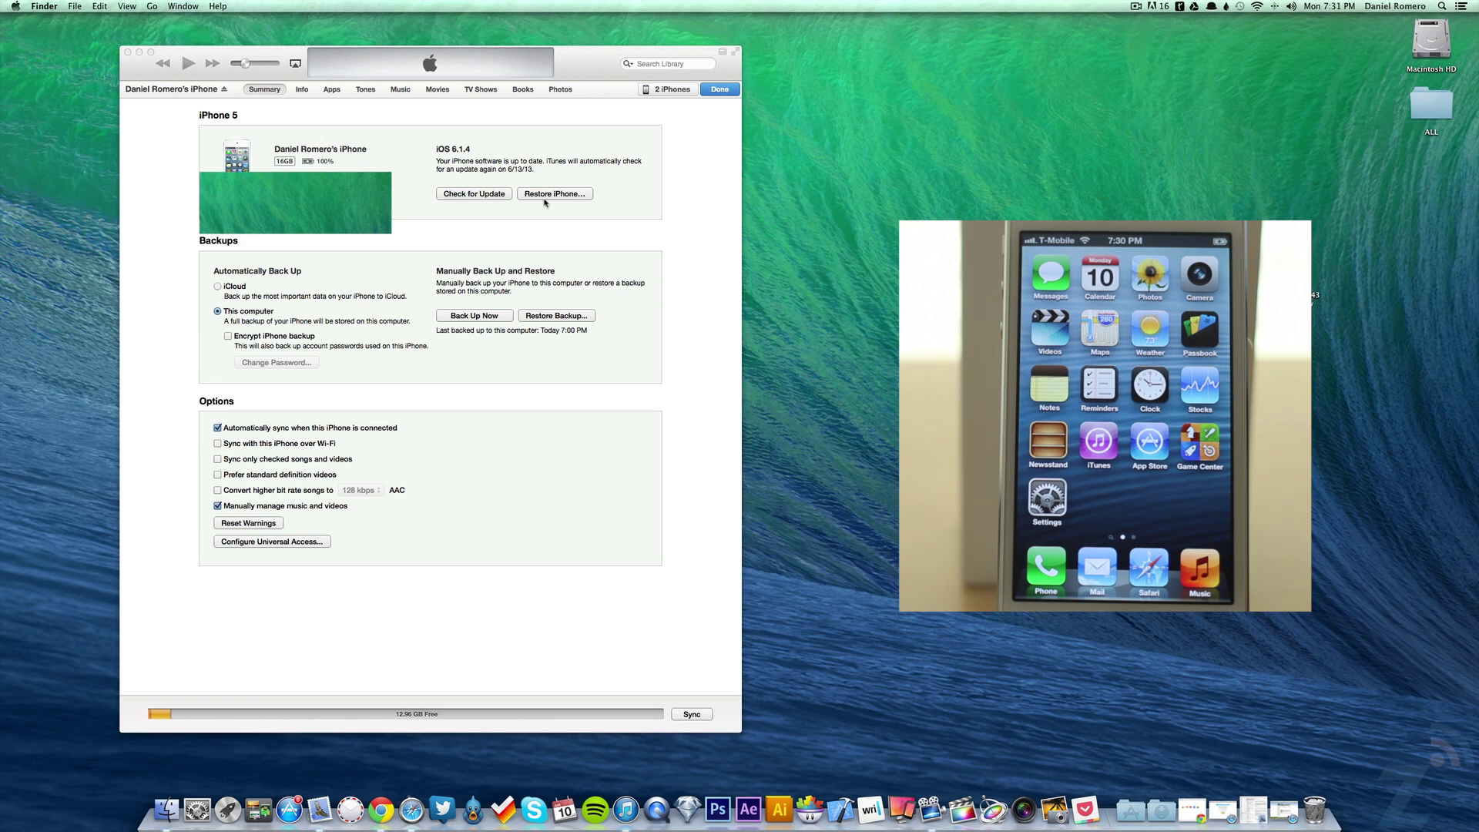
click(491, 195)
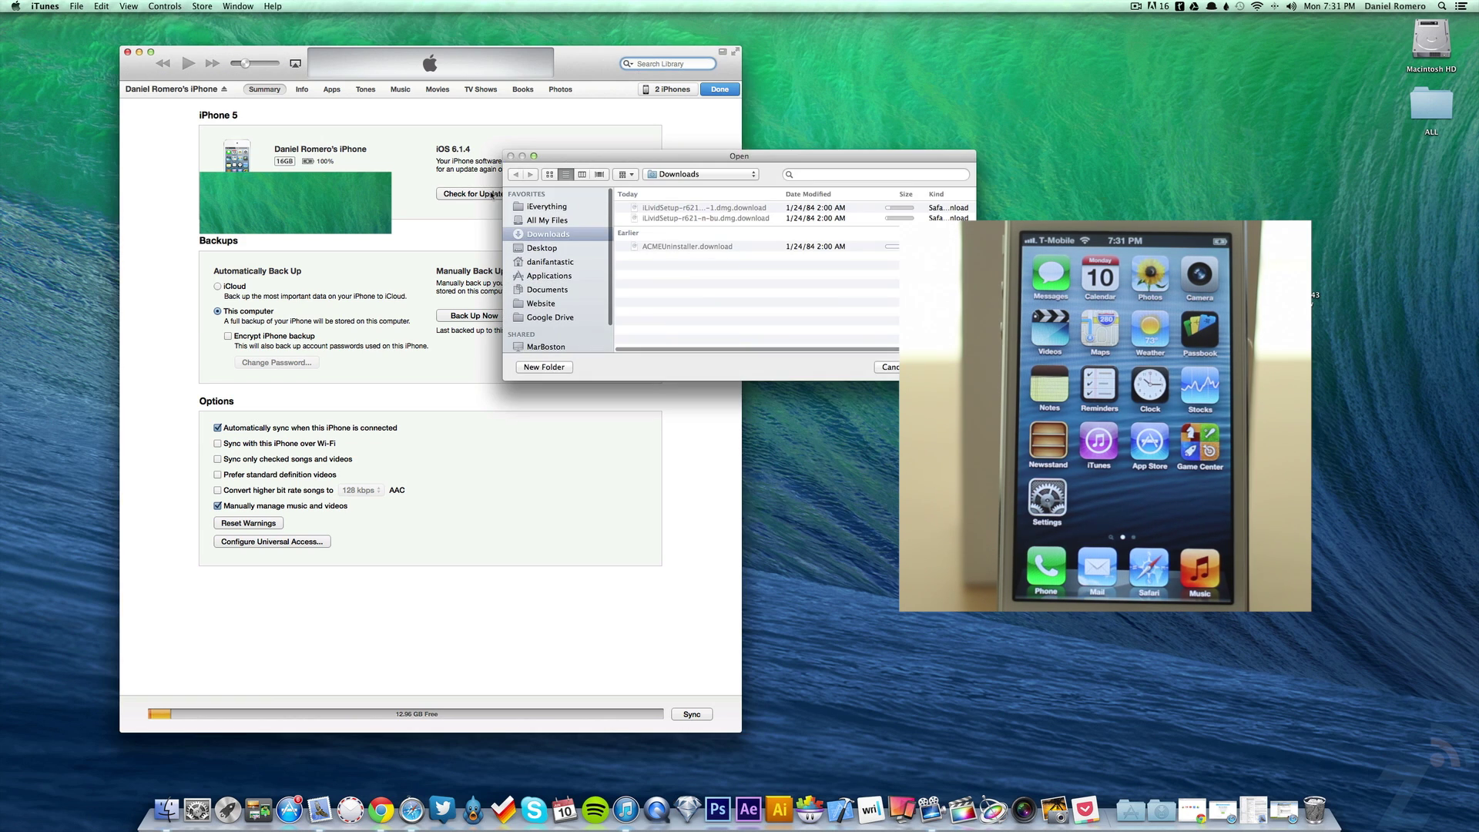
mouse_move(1430, 107)
mouse_down()
mouse_move(906, 168)
mouse_move(809, 265)
mouse_up()
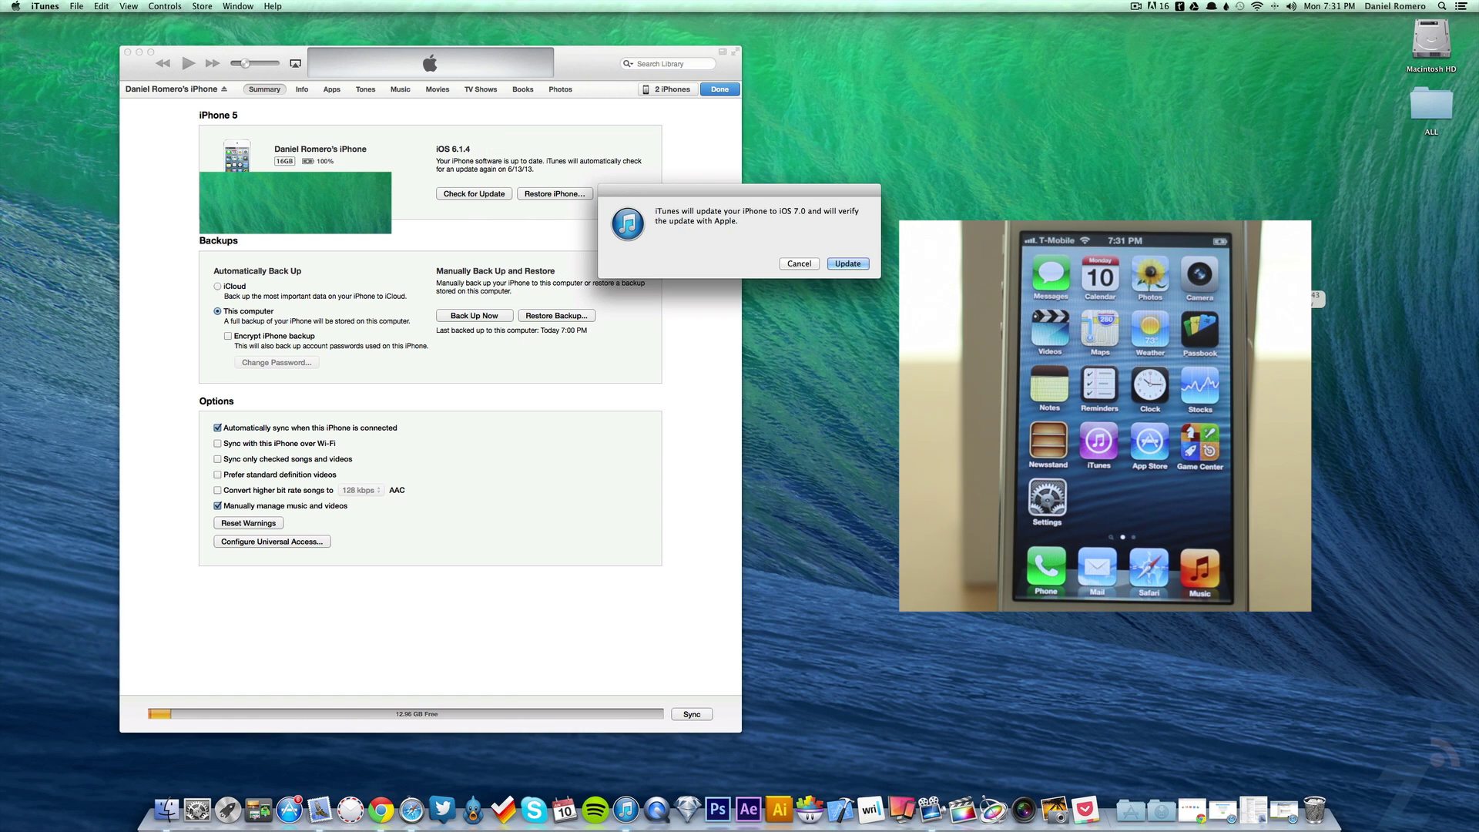
click(849, 263)
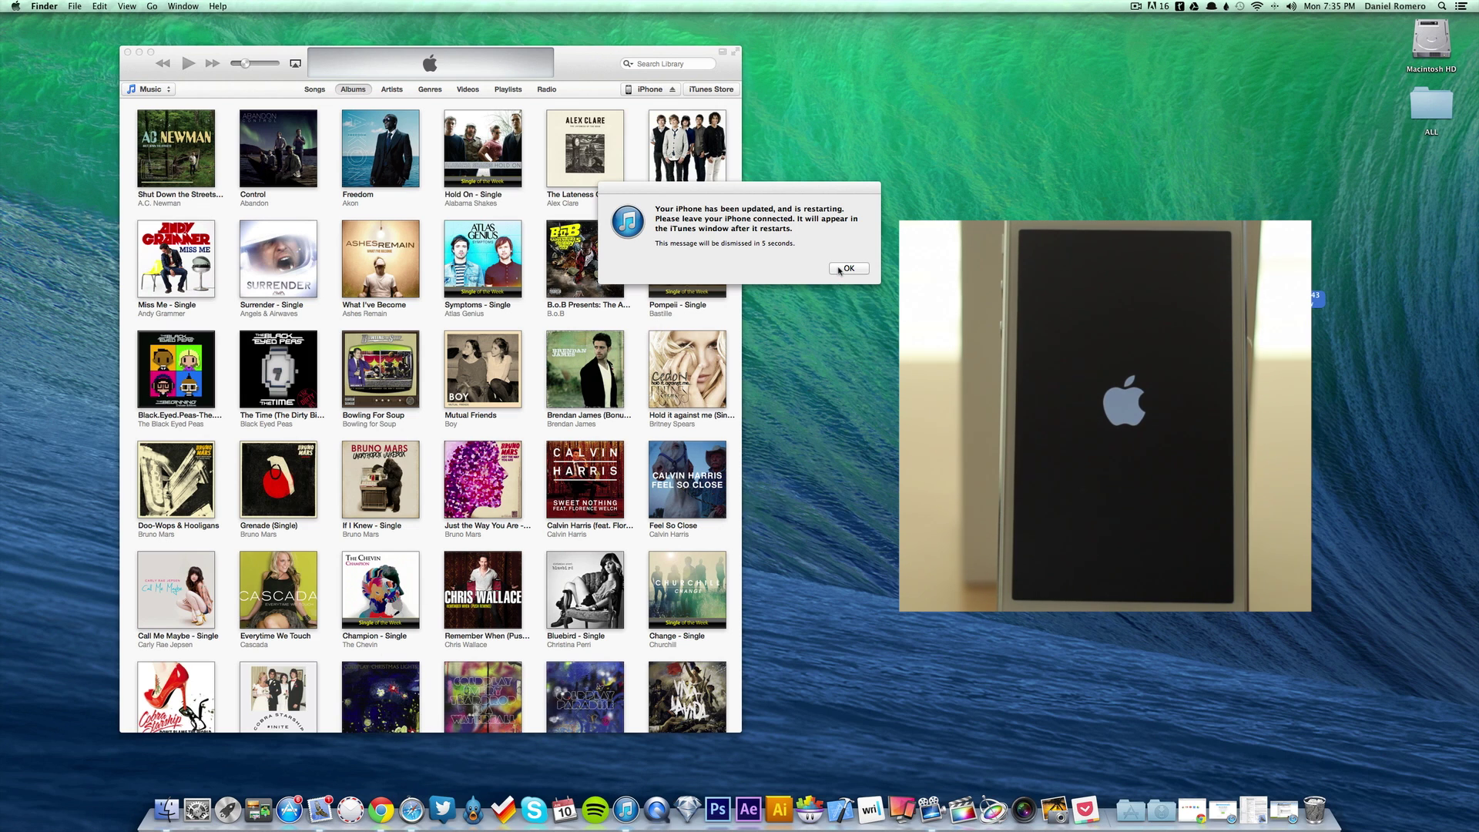
Dismiss the update-complete notice and put the .ipsw file back below the ALL folder.
click(847, 268)
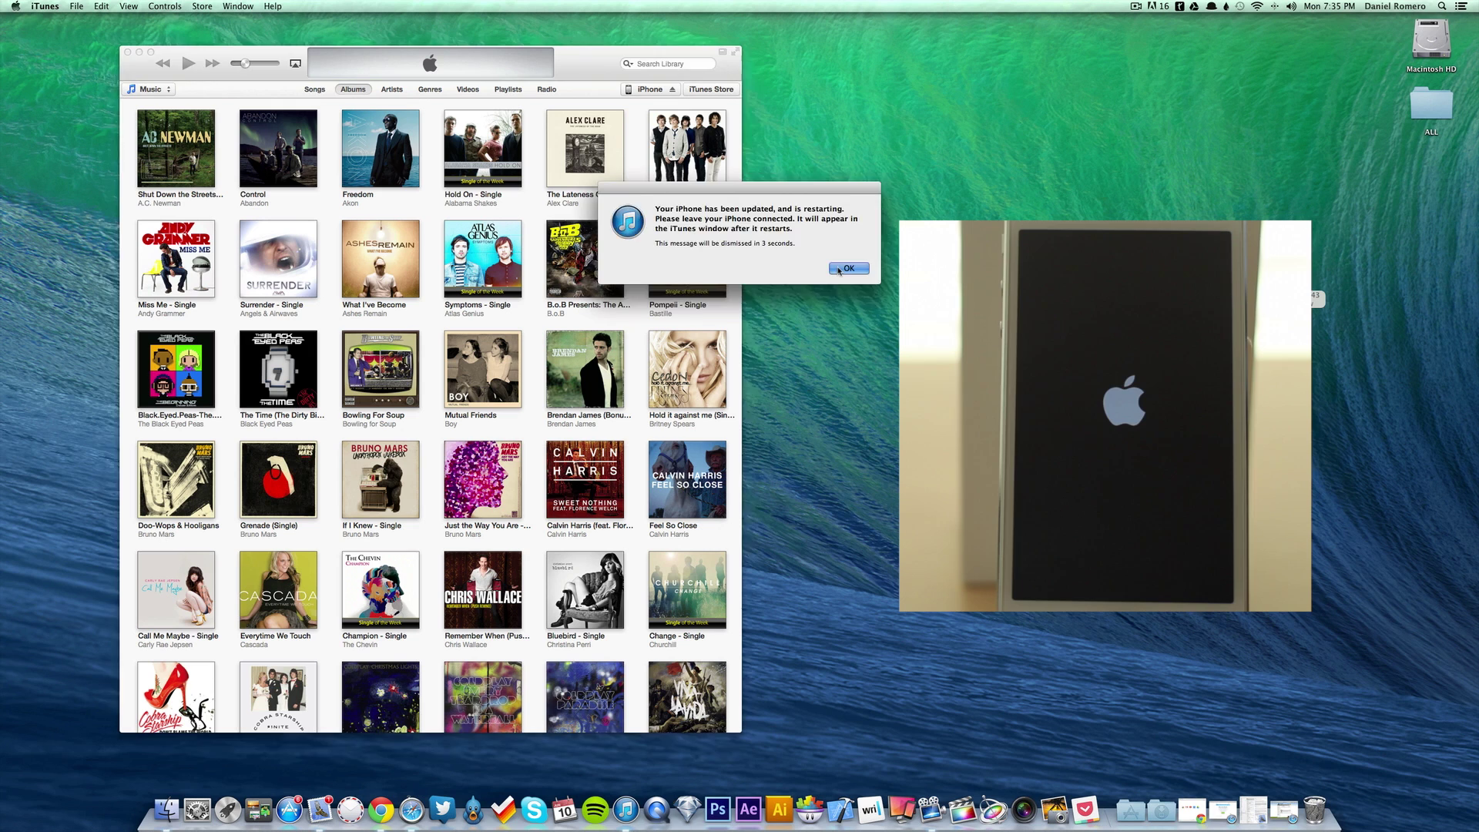
click(840, 270)
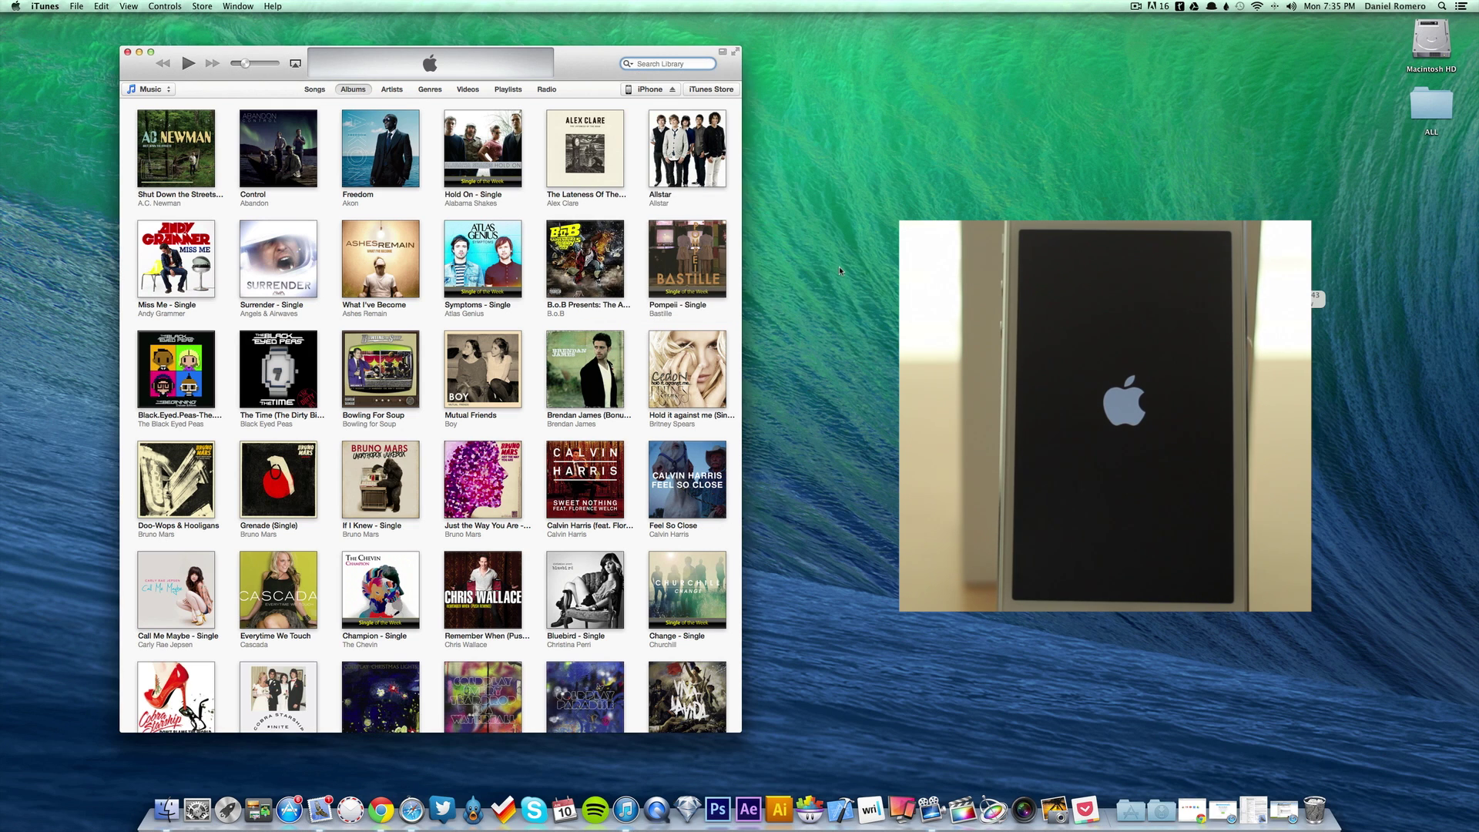
click(839, 265)
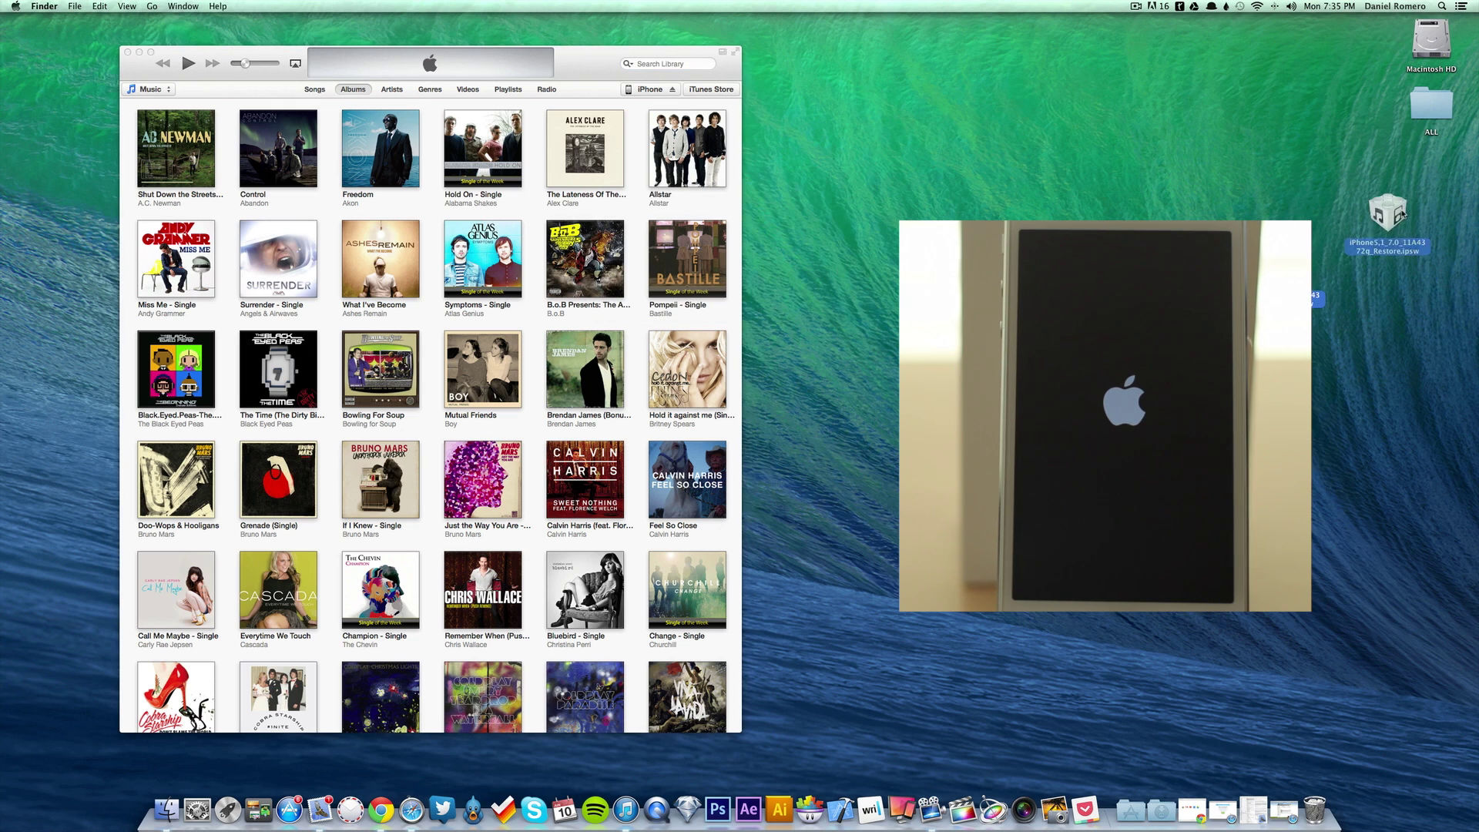
drag(1305, 295, 1430, 186)
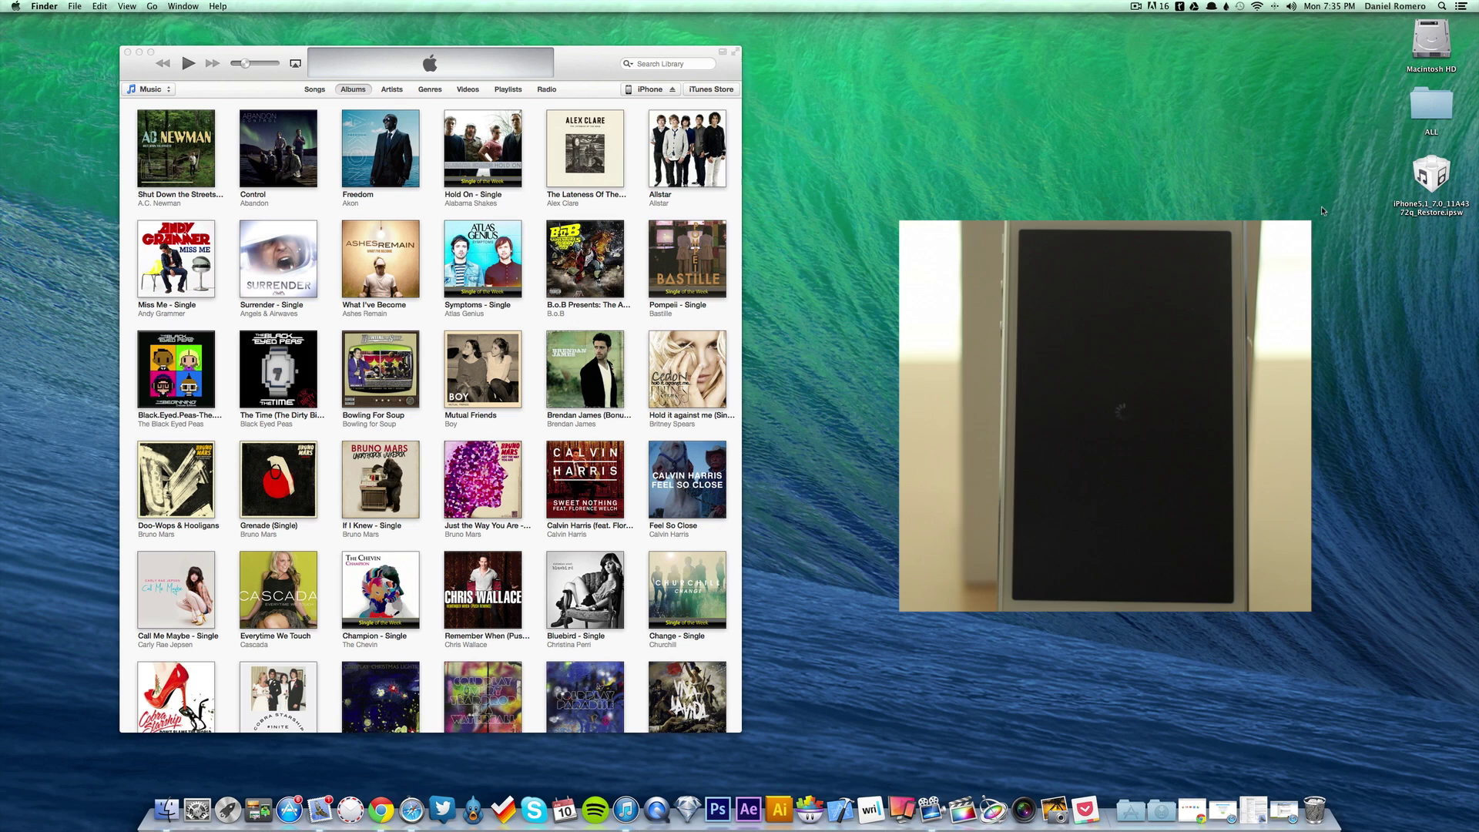
drag(1024, 187, 1317, 534)
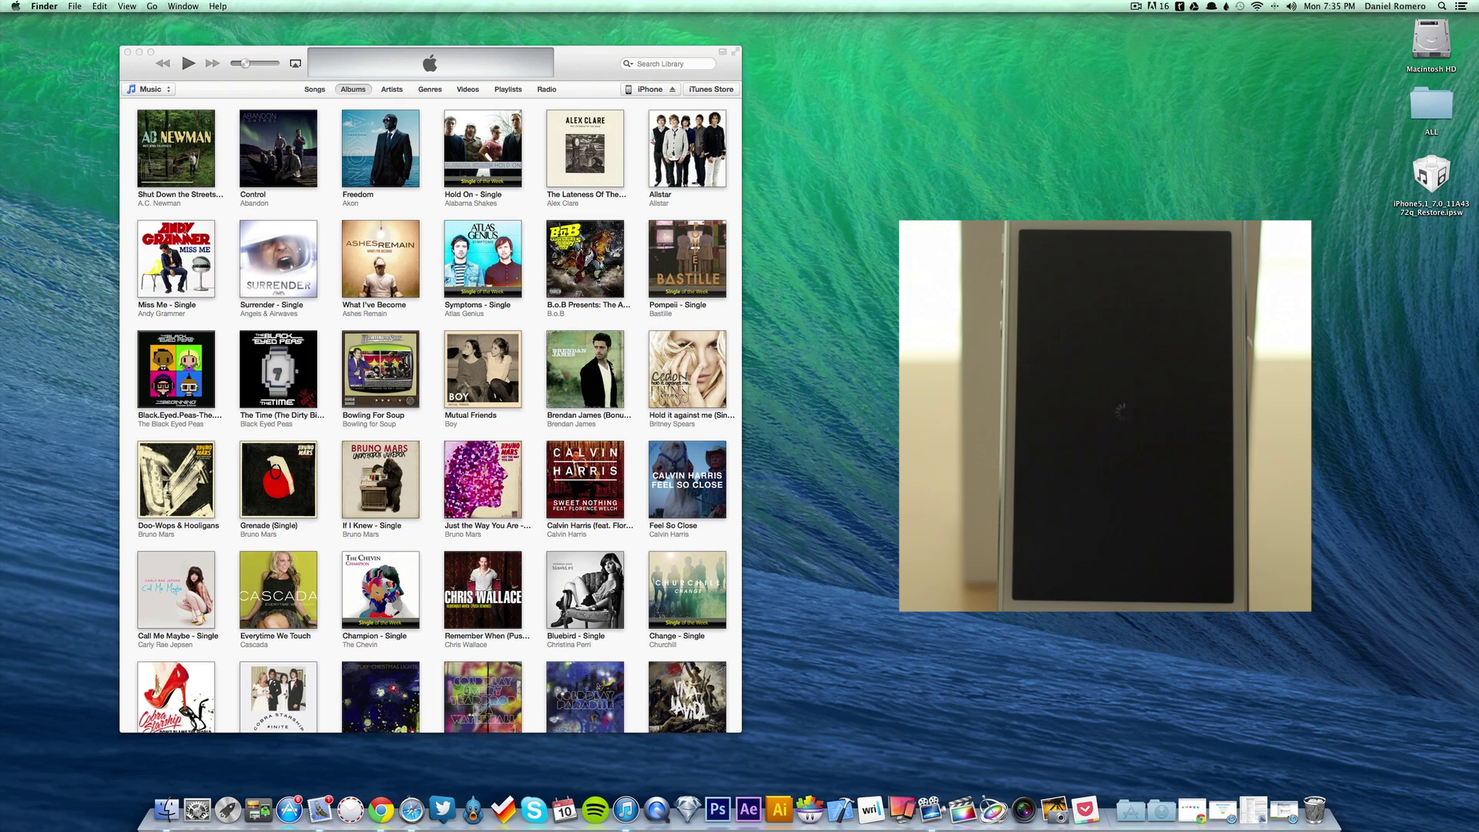